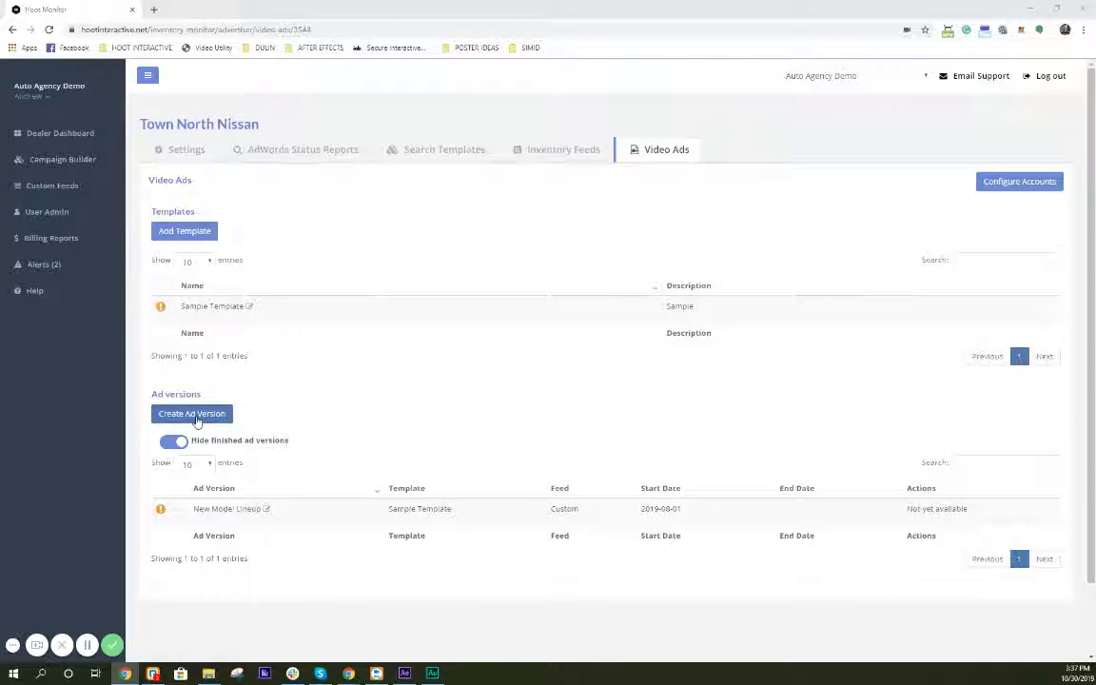
pyautogui.click(194, 414)
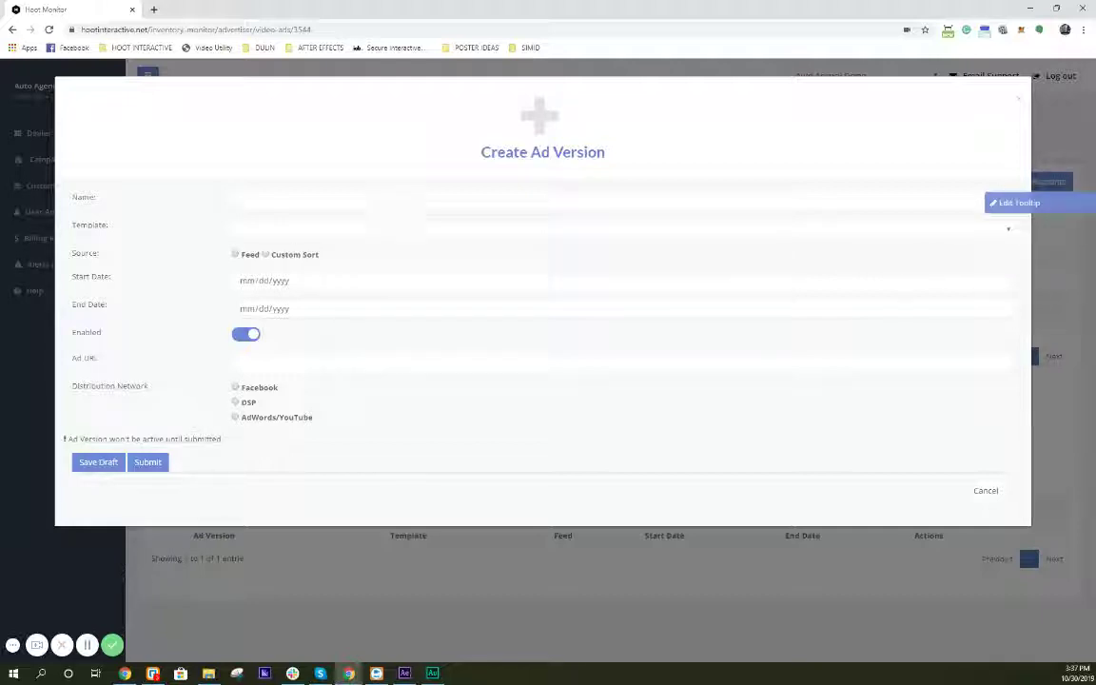
pyautogui.click(395, 205)
pyautogui.write('Demo')
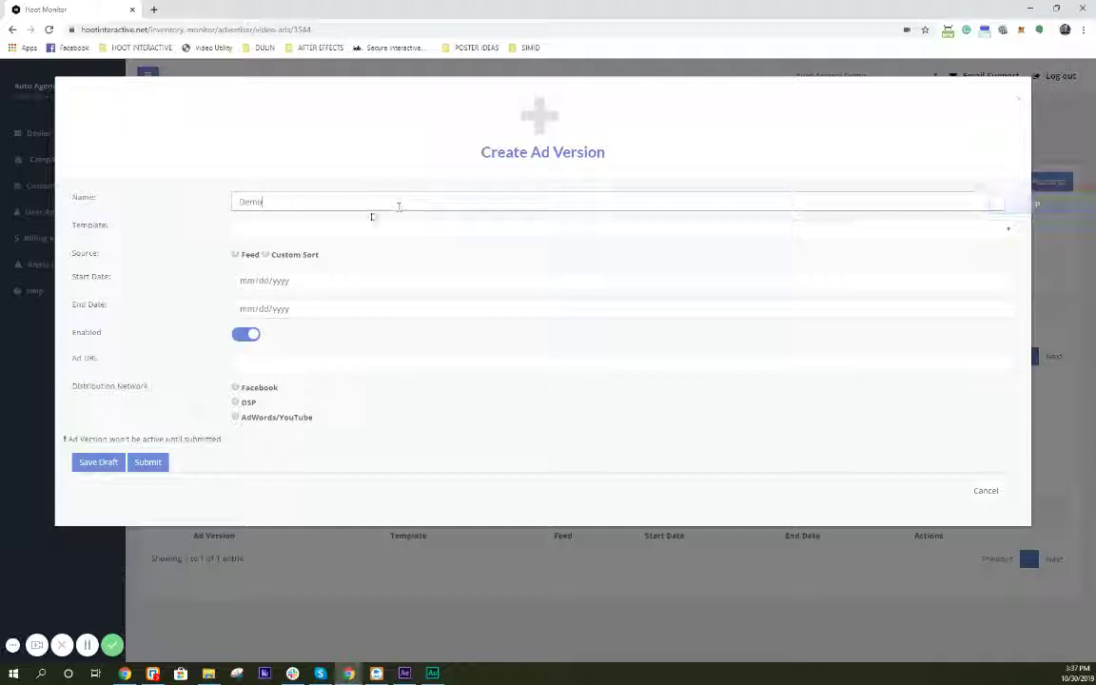
pyautogui.click(241, 191)
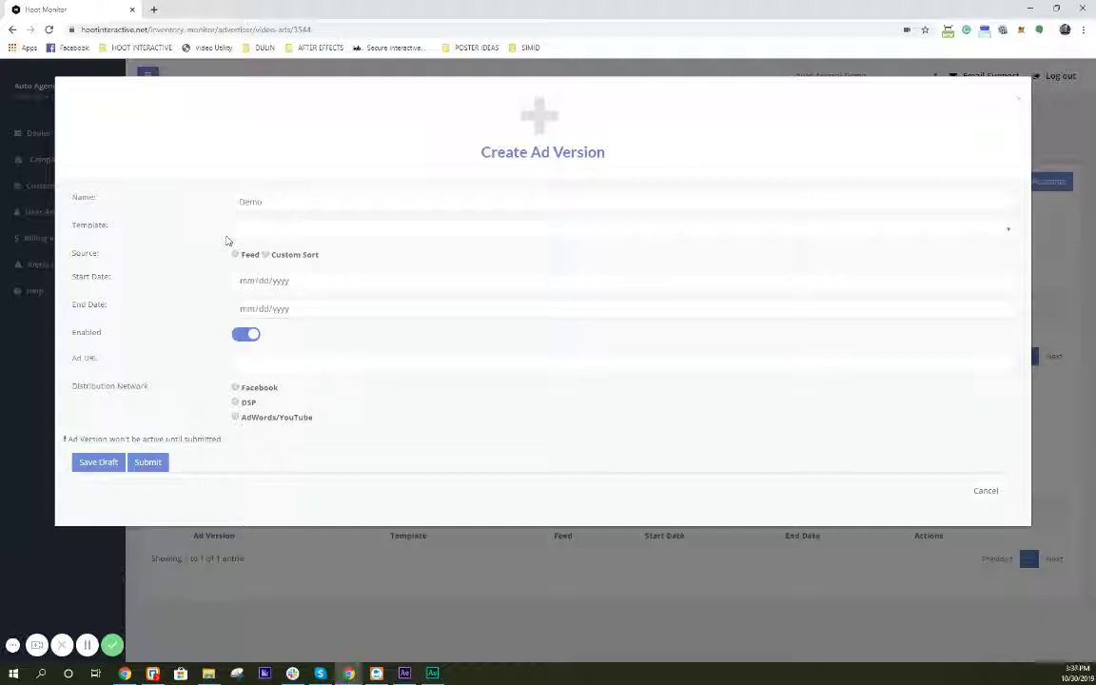
pyautogui.click(318, 230)
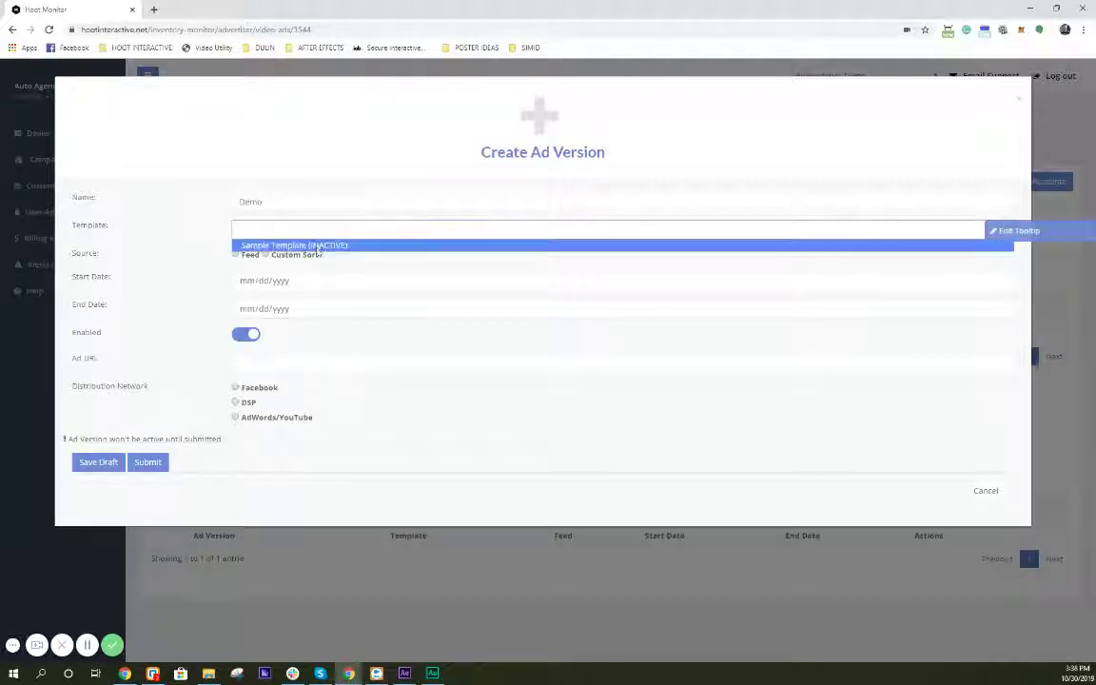
pyautogui.click(287, 243)
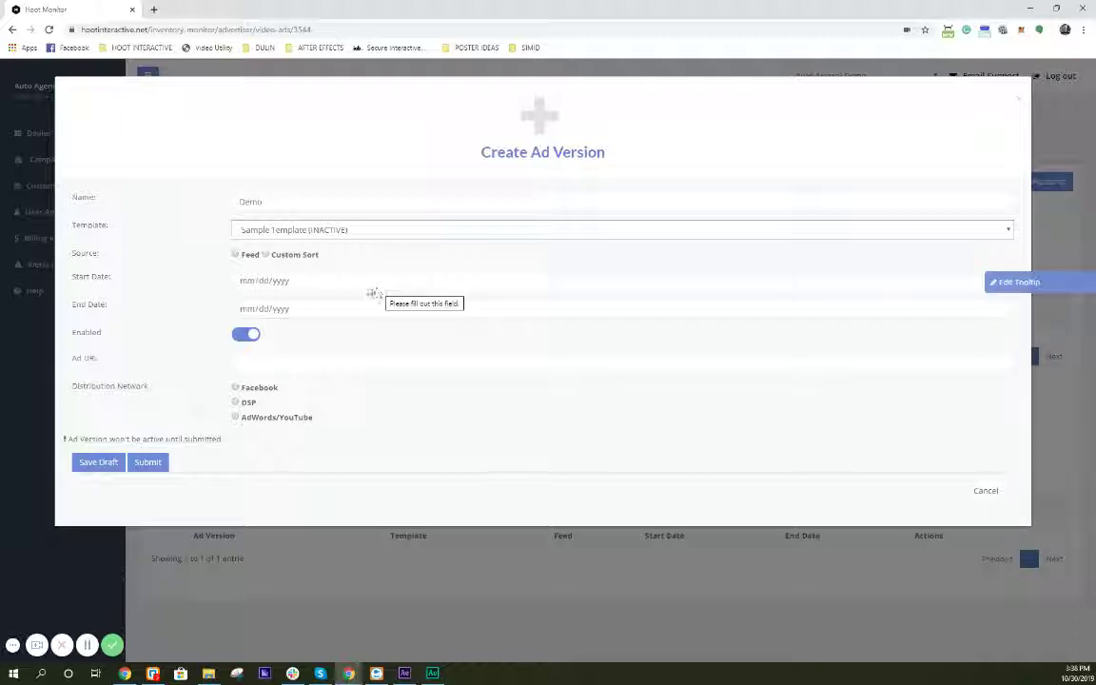
pyautogui.click(236, 254)
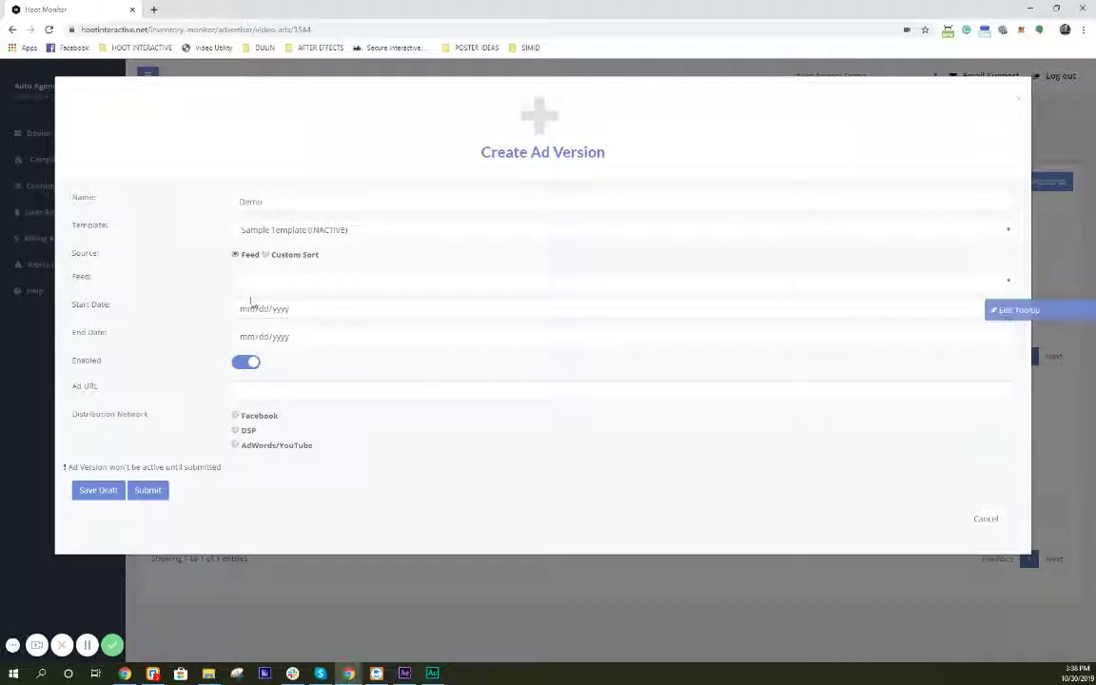
pyautogui.click(267, 254)
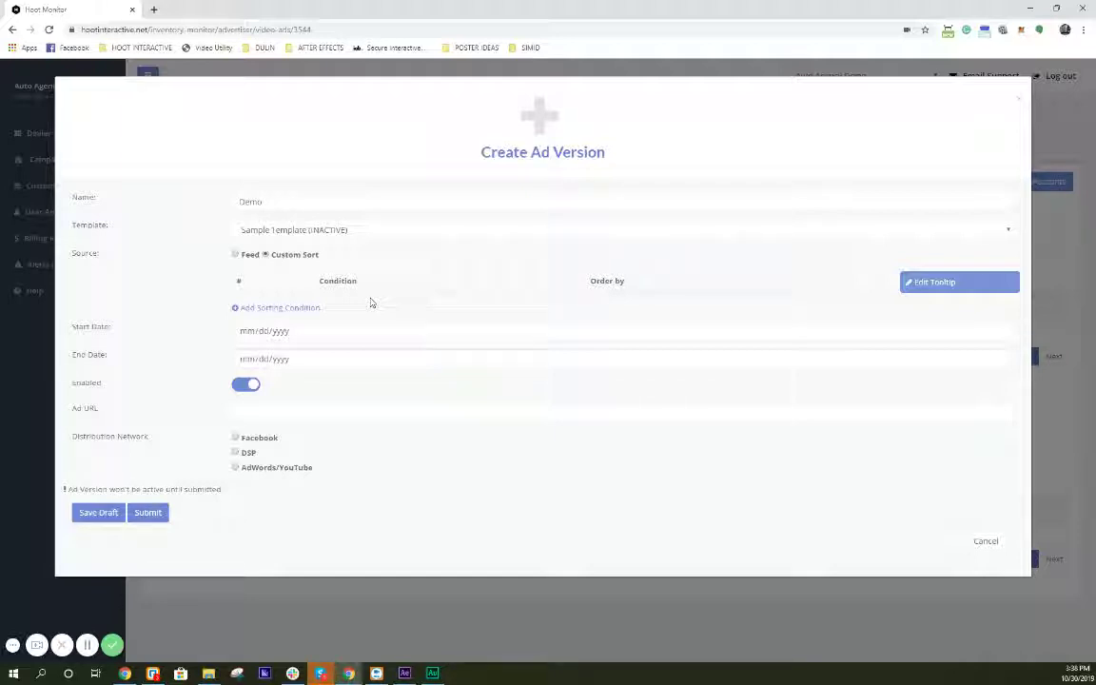
pyautogui.click(1019, 99)
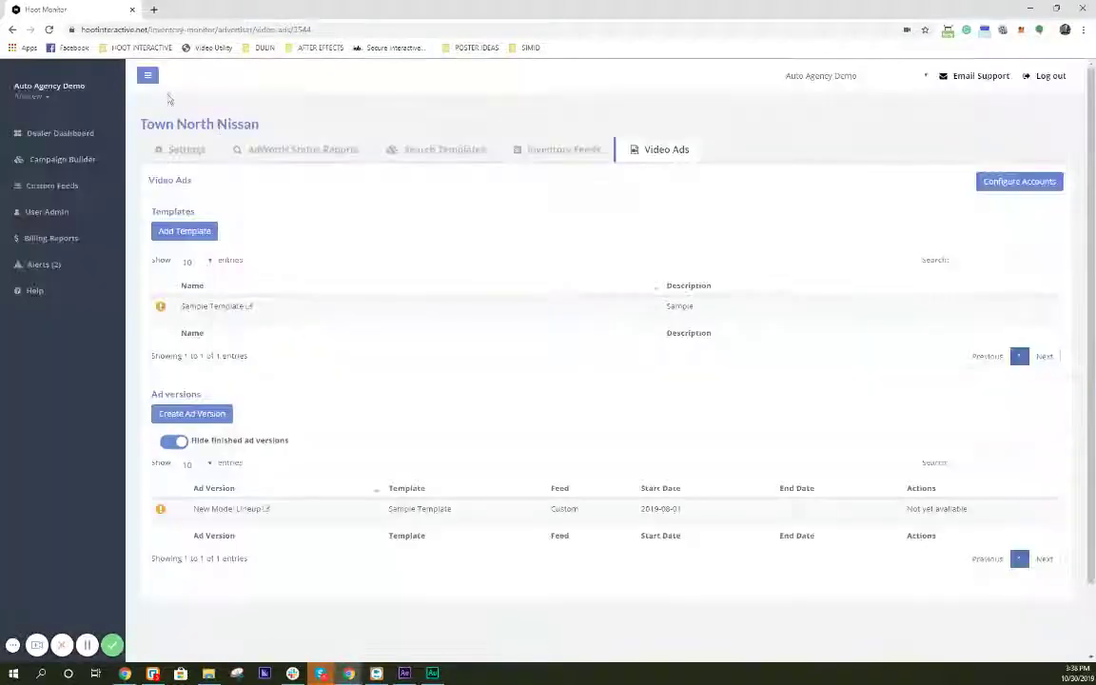
# Step: Create a new ad version named "Demo - New Model Lineup" using the Sample Template (INACTIVE)
pyautogui.click(200, 415)
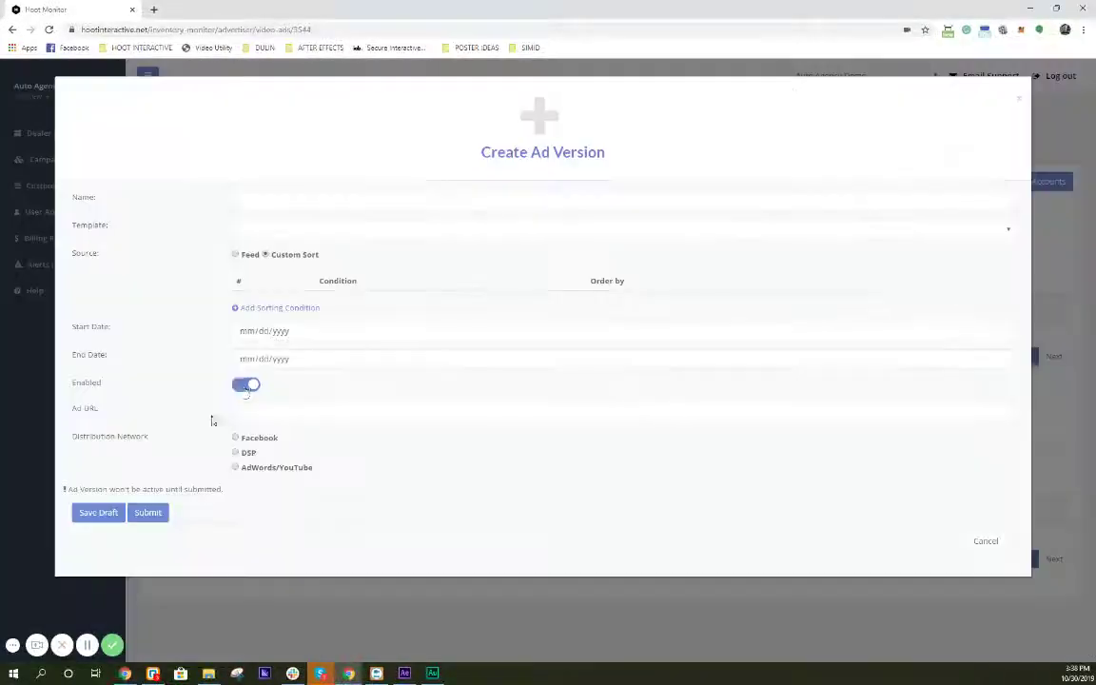
pyautogui.click(320, 202)
pyautogui.write('Damo')
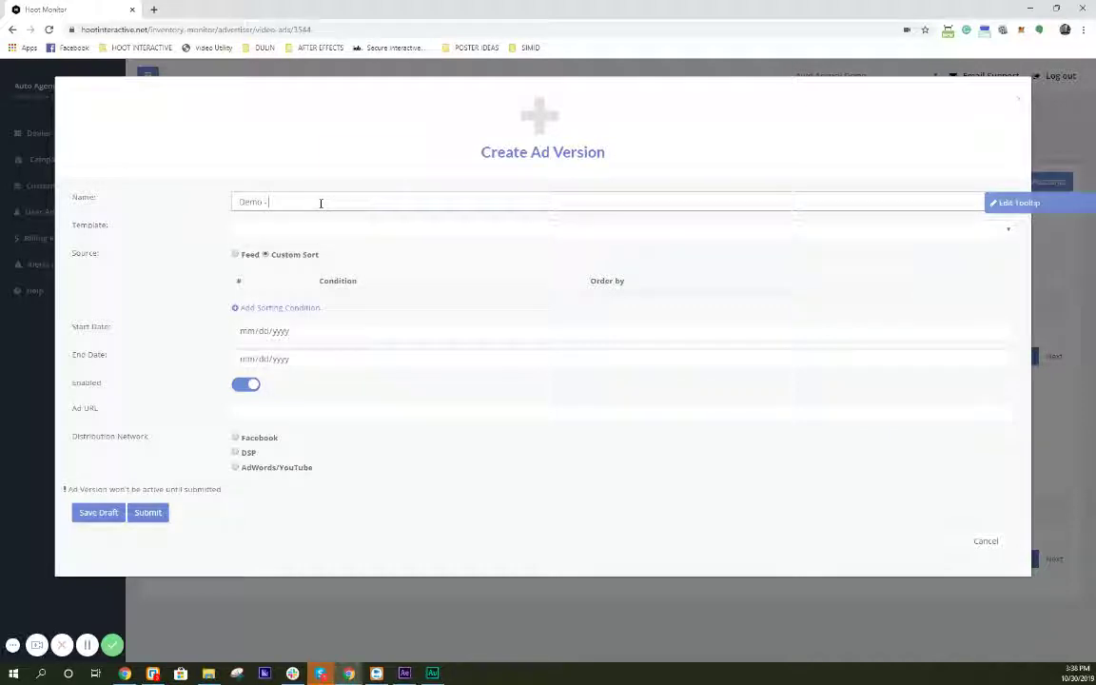
pyautogui.write(' - New Mark')
pyautogui.write('el Lineup')
pyautogui.click(331, 231)
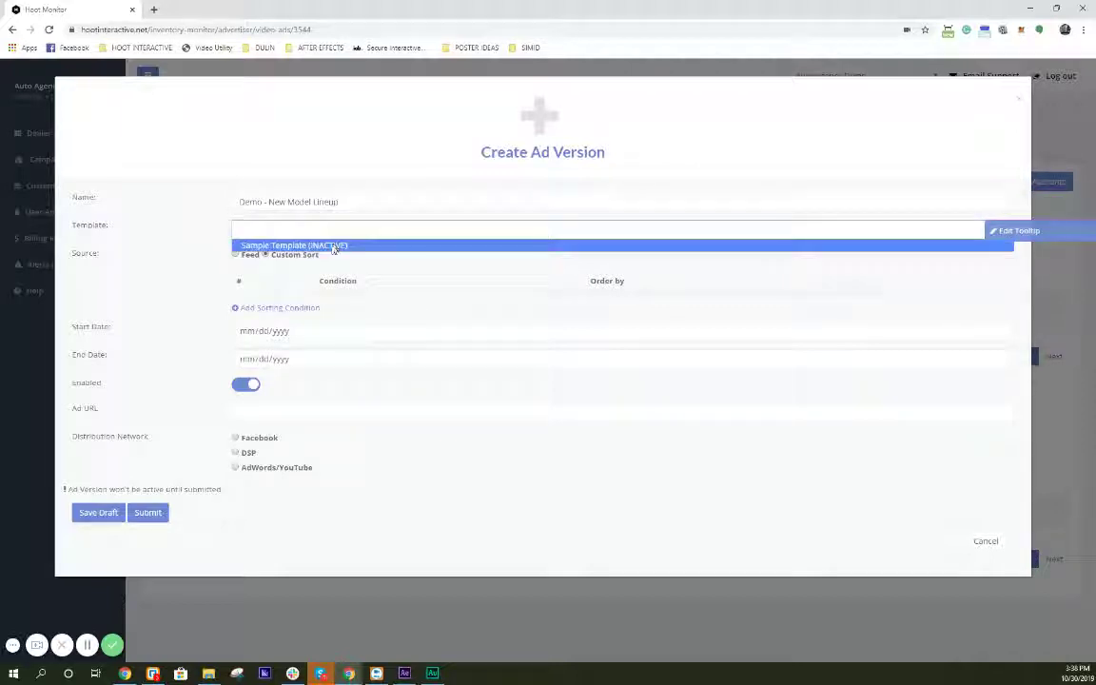
pyautogui.click(328, 244)
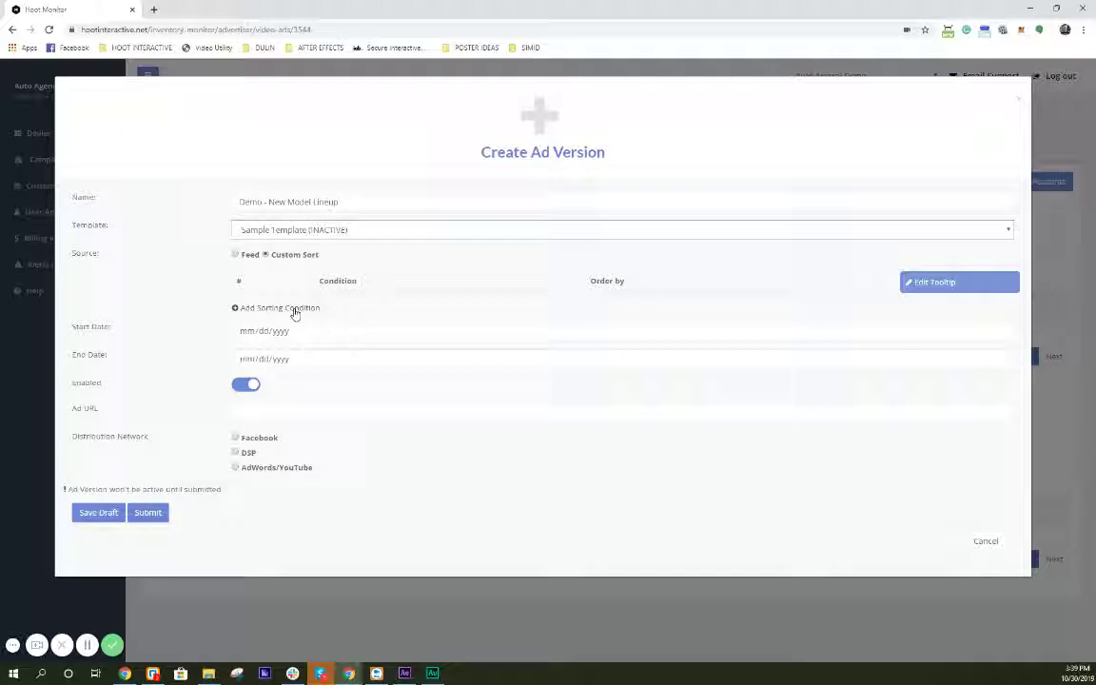
# Step: Start a sorting condition for New vehicles with Dealer images and a model that contains "Sentra"
pyautogui.click(294, 311)
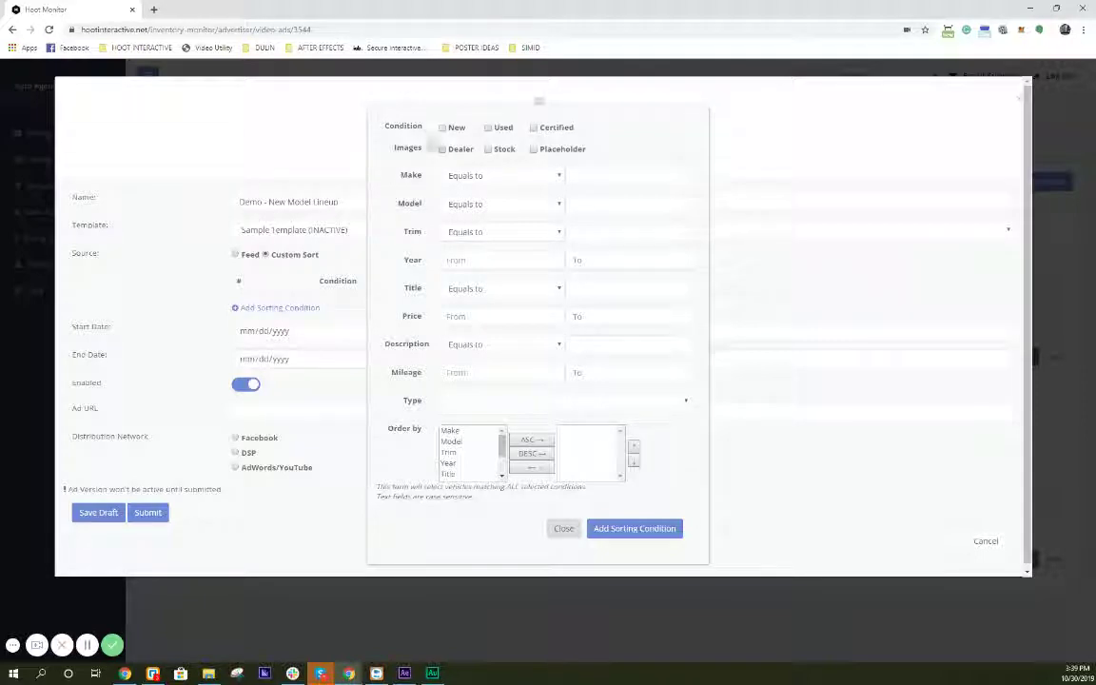
pyautogui.click(443, 127)
pyautogui.click(442, 150)
pyautogui.click(460, 206)
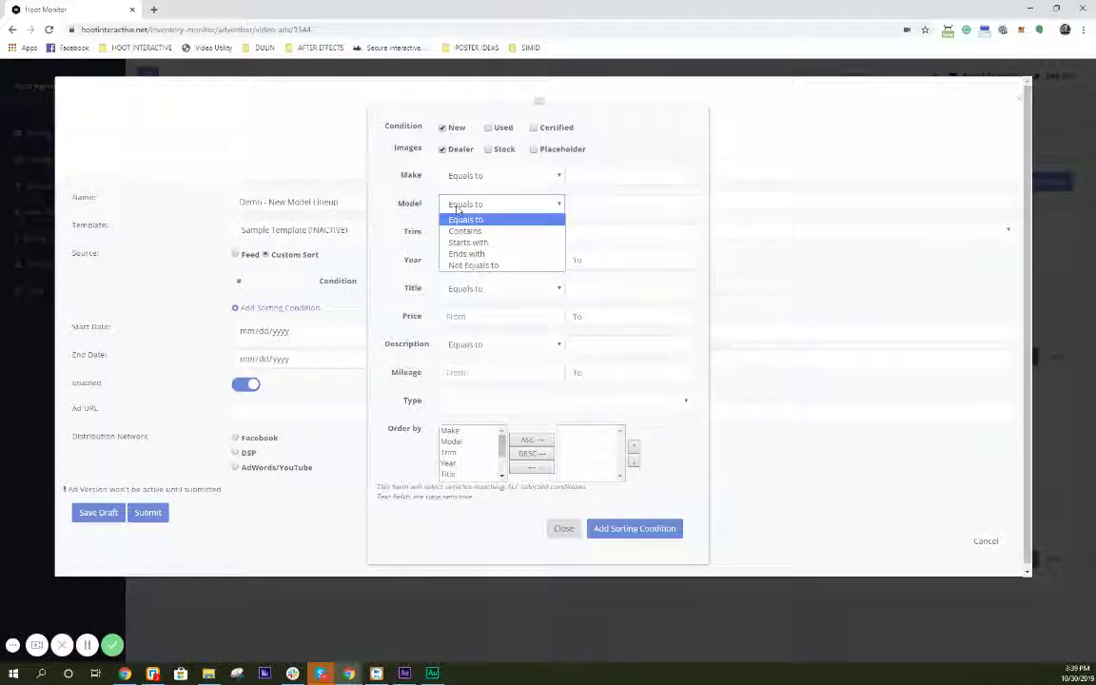
pyautogui.click(464, 231)
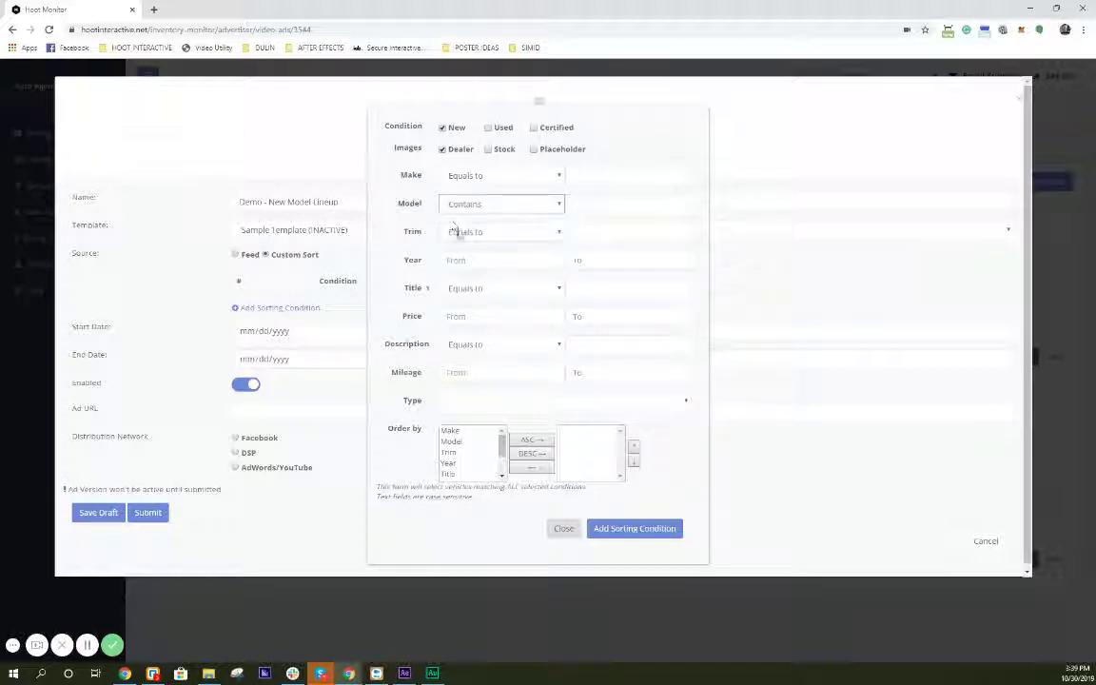
pyautogui.click(467, 204)
pyautogui.click(474, 231)
pyautogui.click(571, 204)
pyautogui.write('Sent')
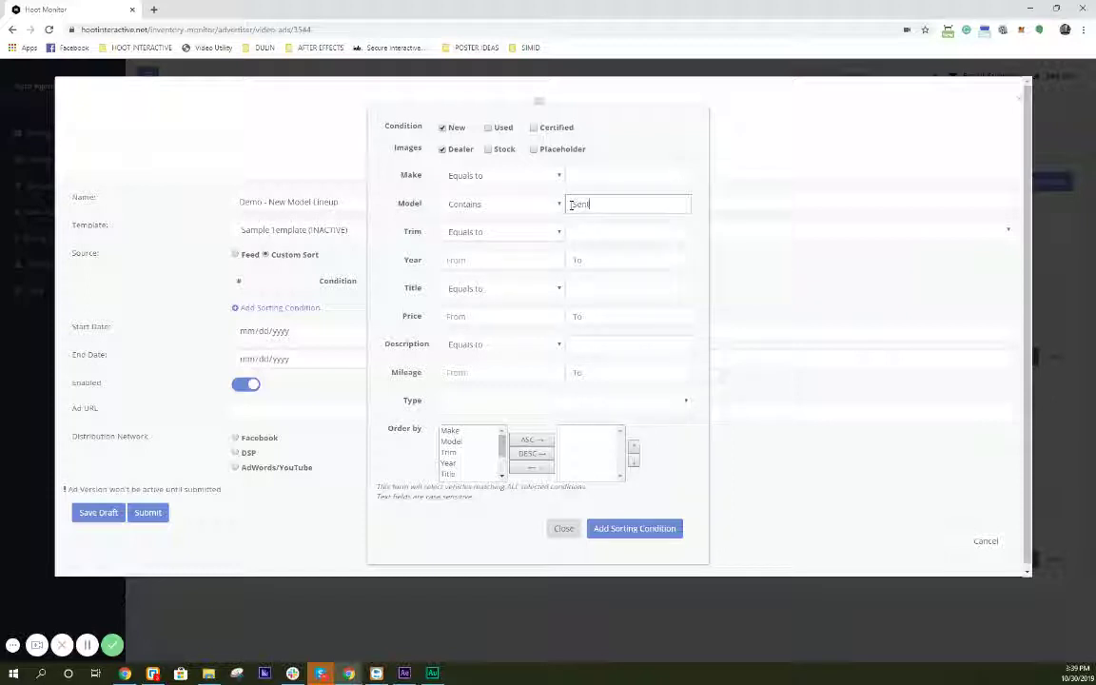
pyautogui.write('ra')
# Step: Order the Sentra condition by ascending price and add it to the ad version
pyautogui.scroll(-2, 495, 465)
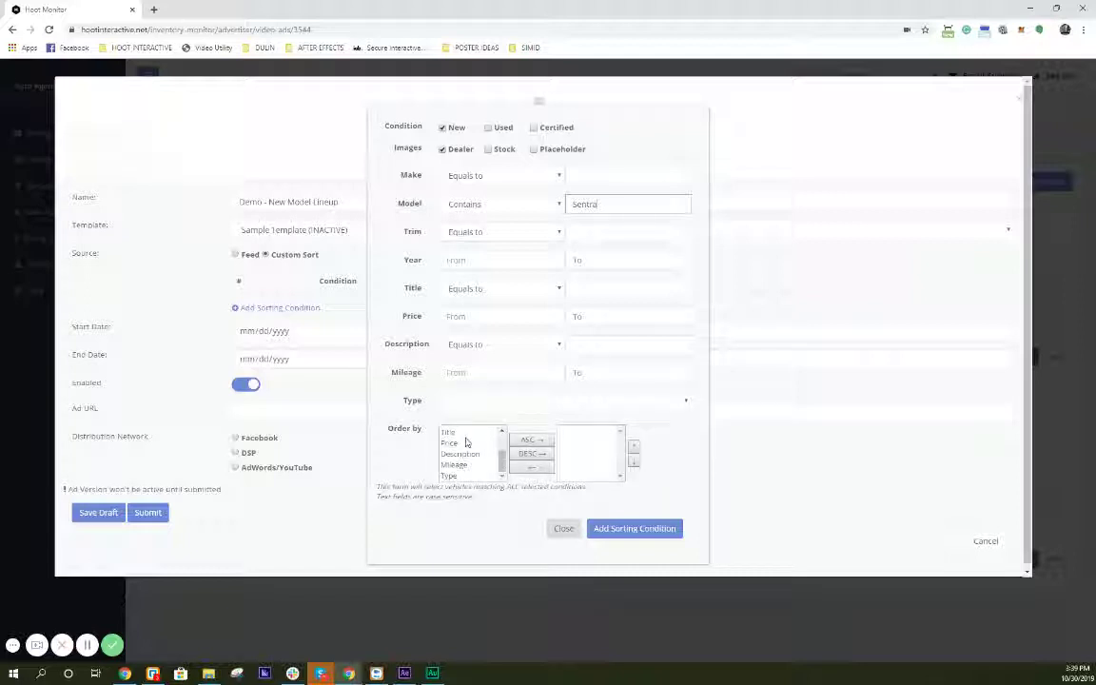
pyautogui.click(462, 444)
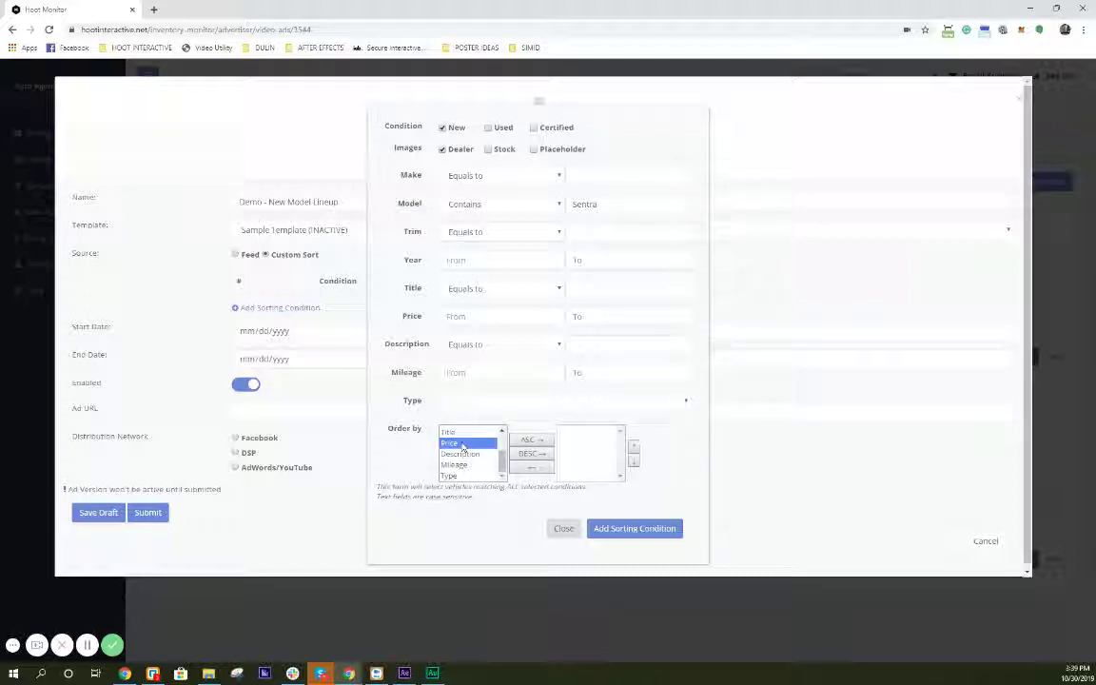
pyautogui.click(523, 443)
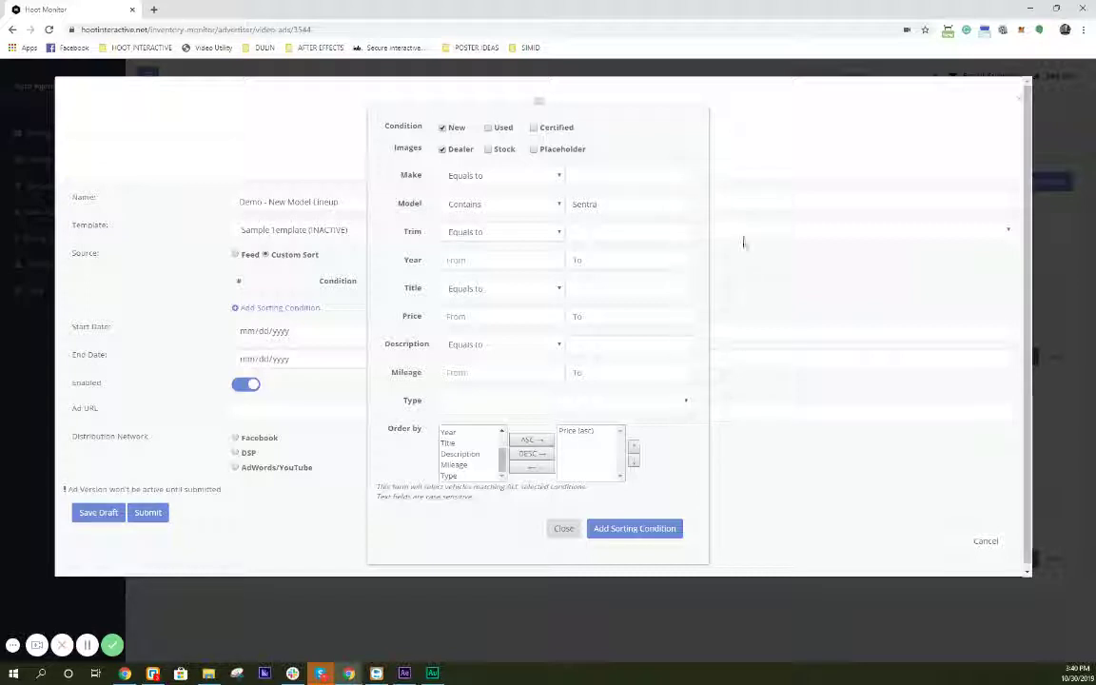
pyautogui.click(653, 531)
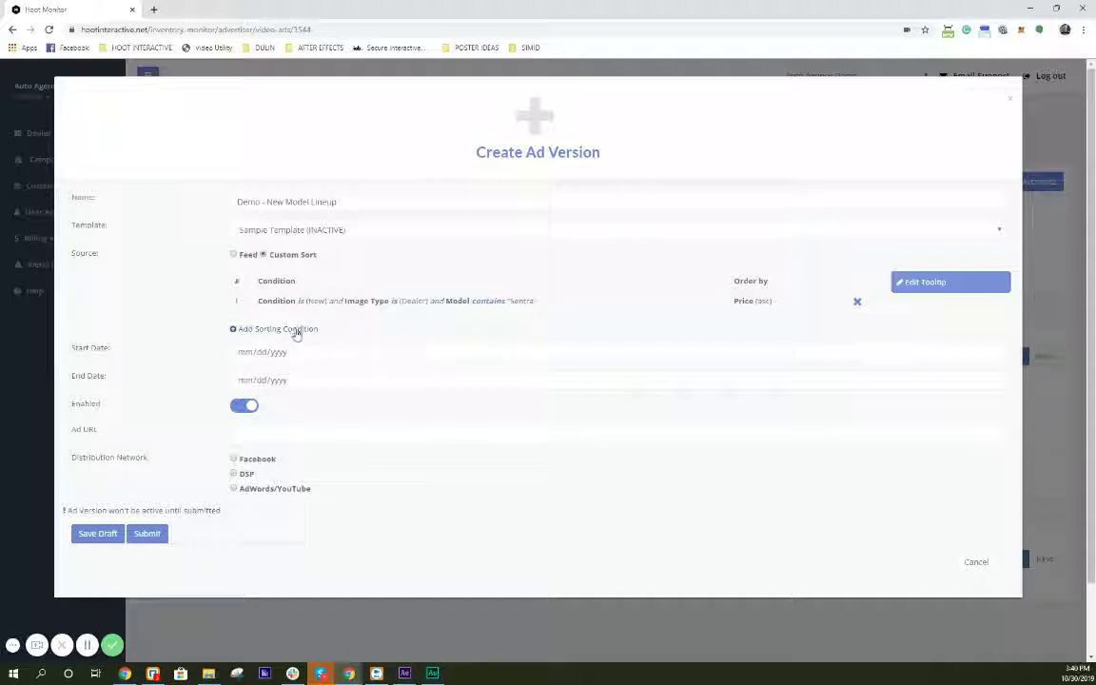
# Step: Add a second sorting condition for New vehicles with Dealer images and a model containing "Altima", keeping the ascending price order
pyautogui.click(295, 330)
pyautogui.click(442, 127)
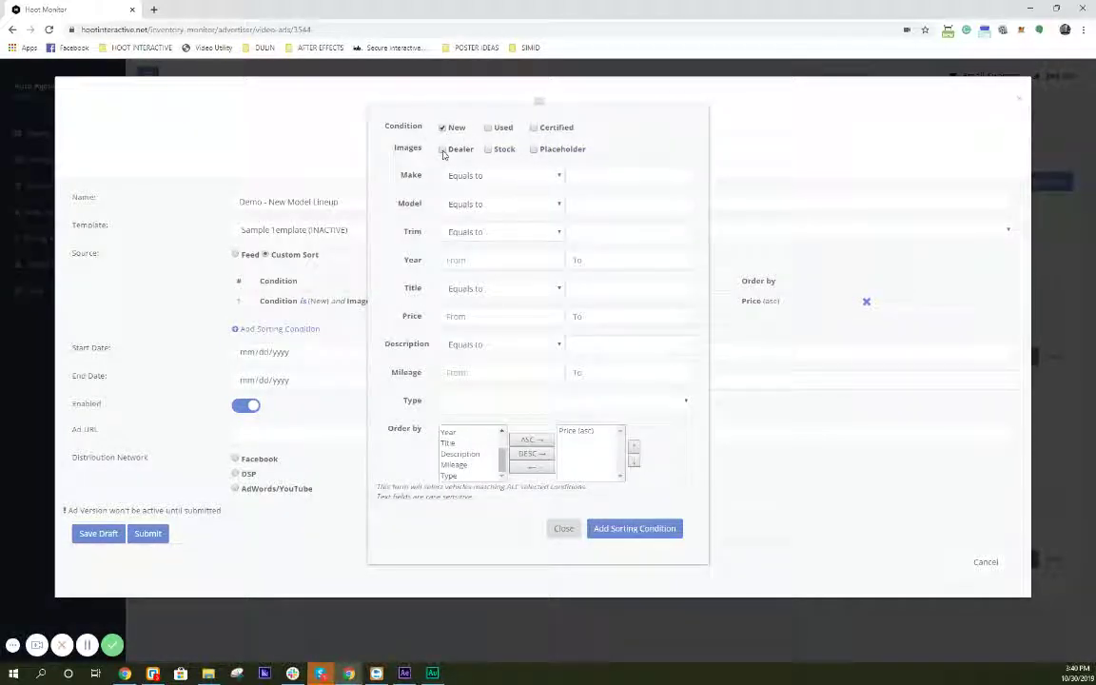
pyautogui.click(442, 150)
pyautogui.click(466, 205)
pyautogui.click(474, 228)
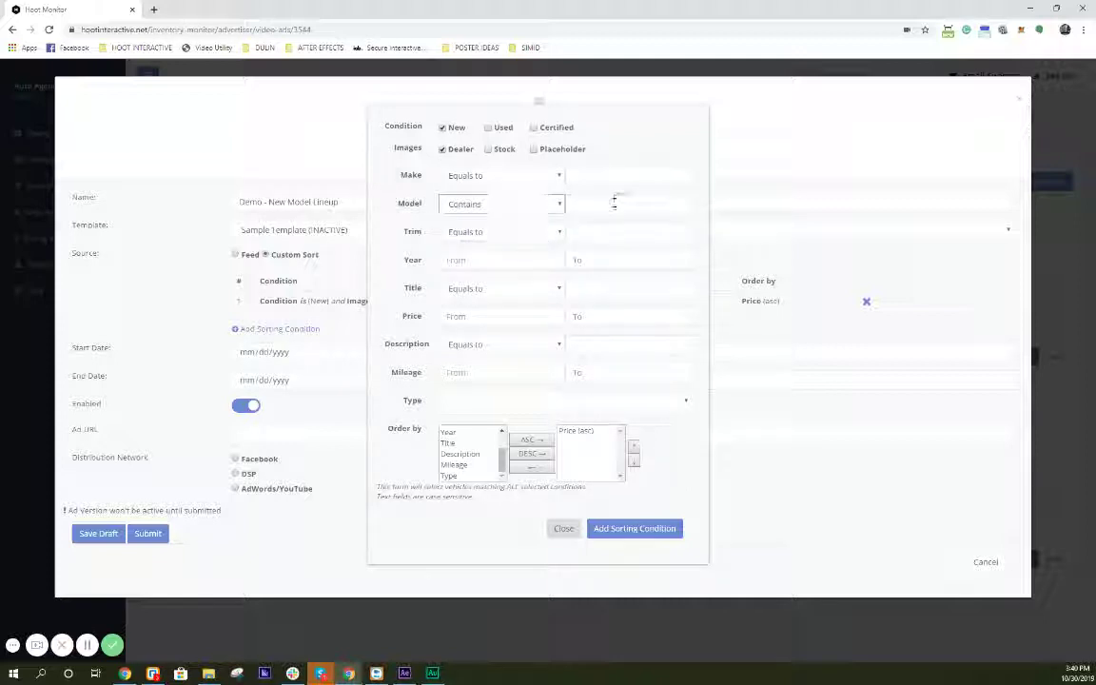
pyautogui.click(614, 204)
pyautogui.write('Altima')
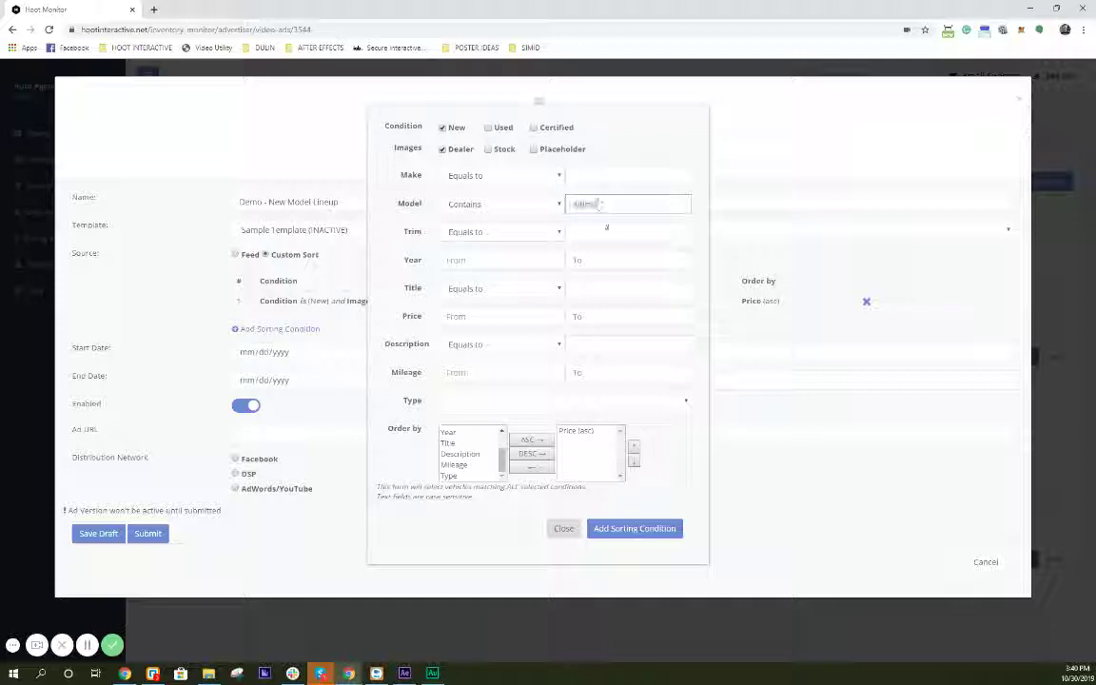
pyautogui.click(389, 224)
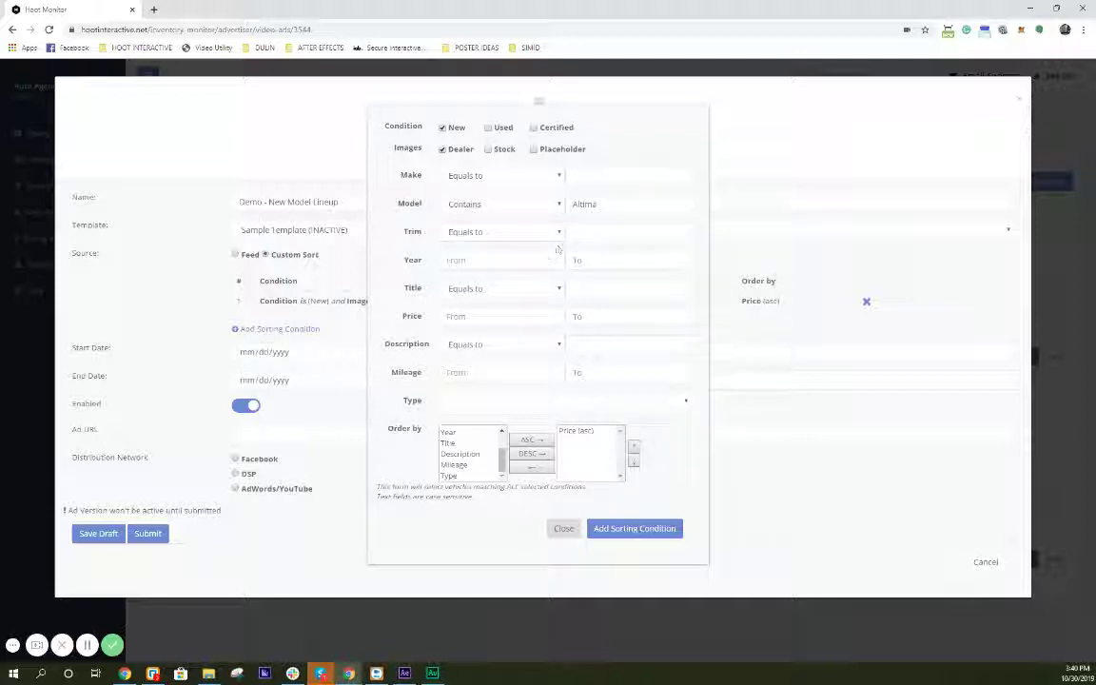
pyautogui.click(575, 431)
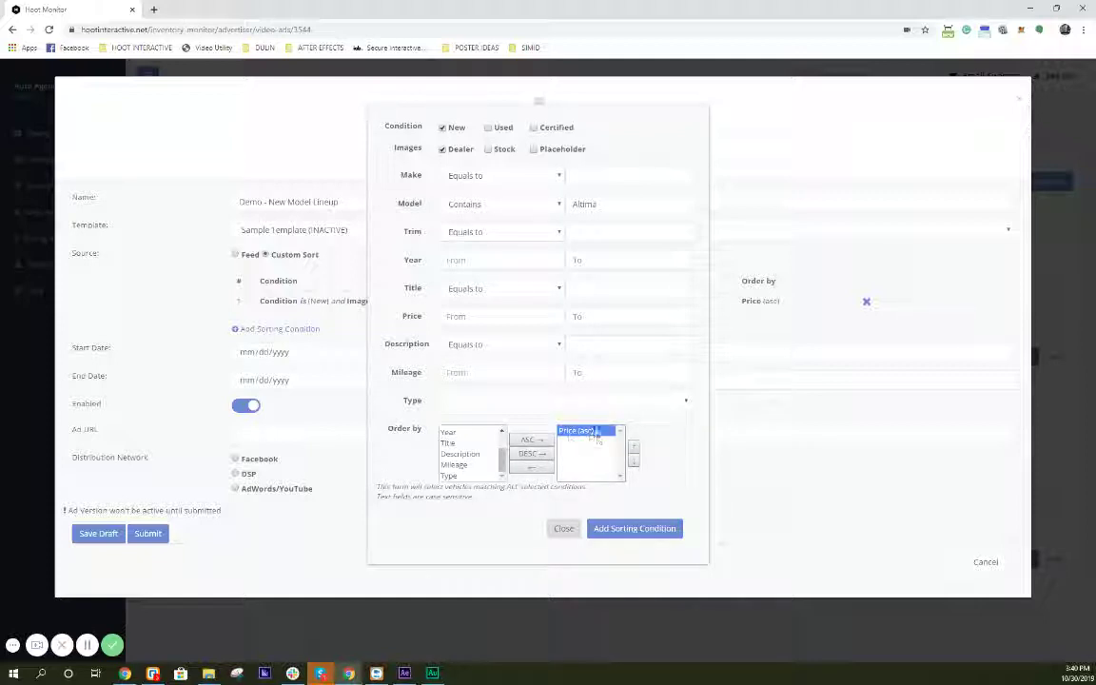
pyautogui.moveTo(595, 434); pyautogui.dragTo(596, 440)
pyautogui.click(627, 528)
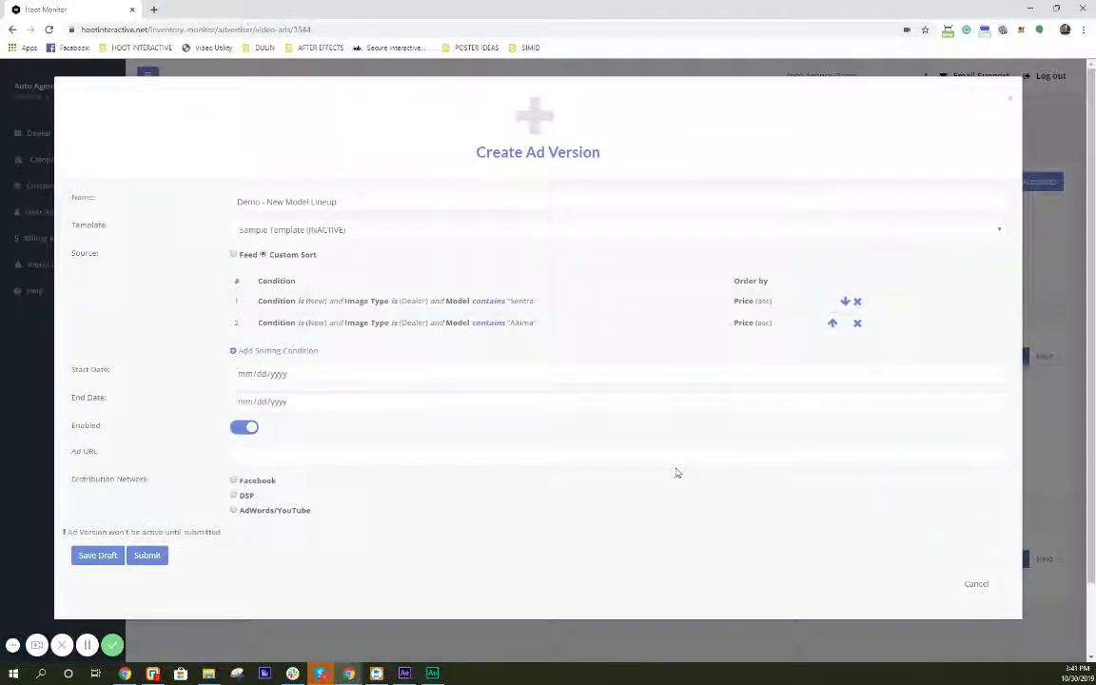
# Step: Add a third sorting condition for New vehicles with Dealer images and a model containing "Frontier", keeping the ascending price order
pyautogui.moveTo(510, 295)
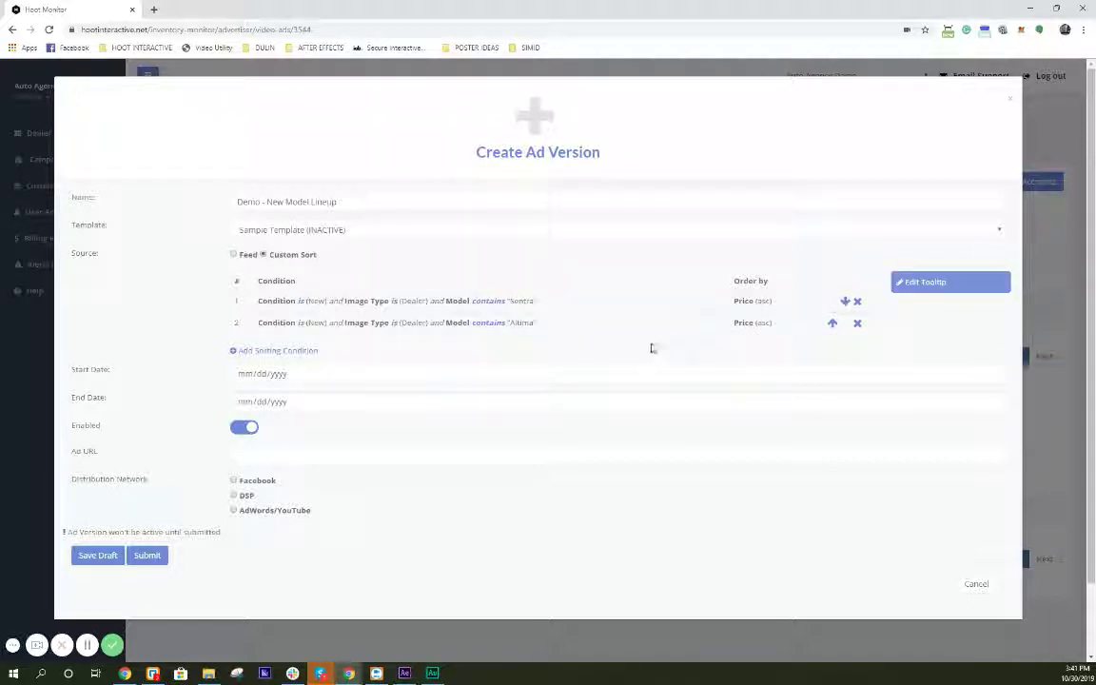
pyautogui.click(307, 353)
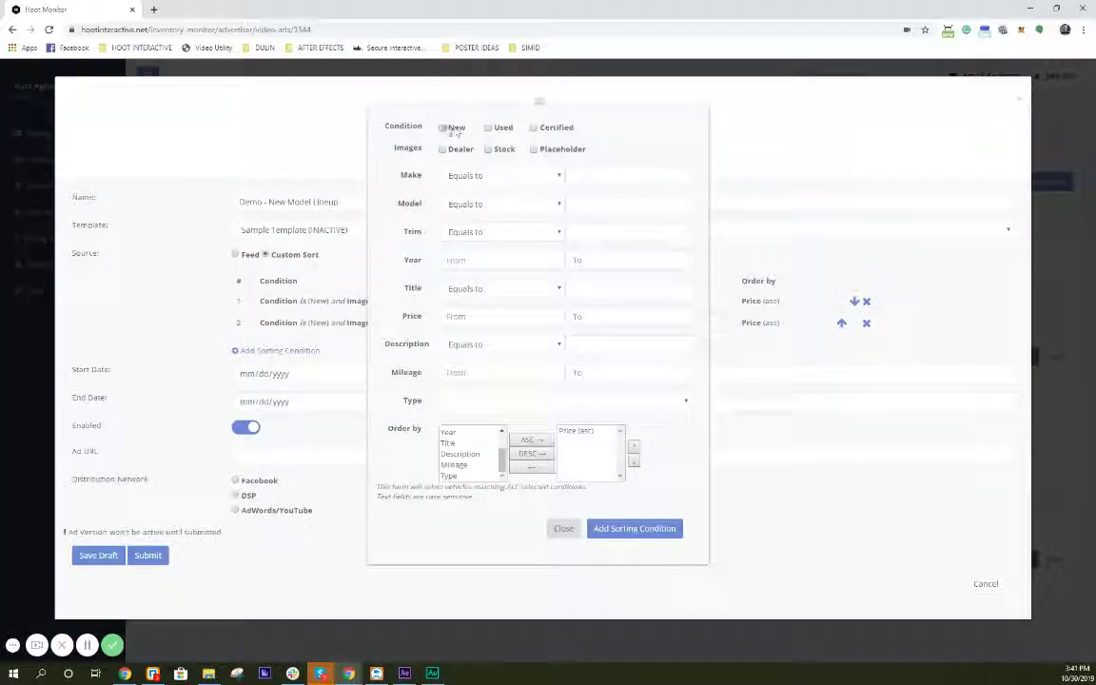
pyautogui.click(443, 128)
pyautogui.click(479, 204)
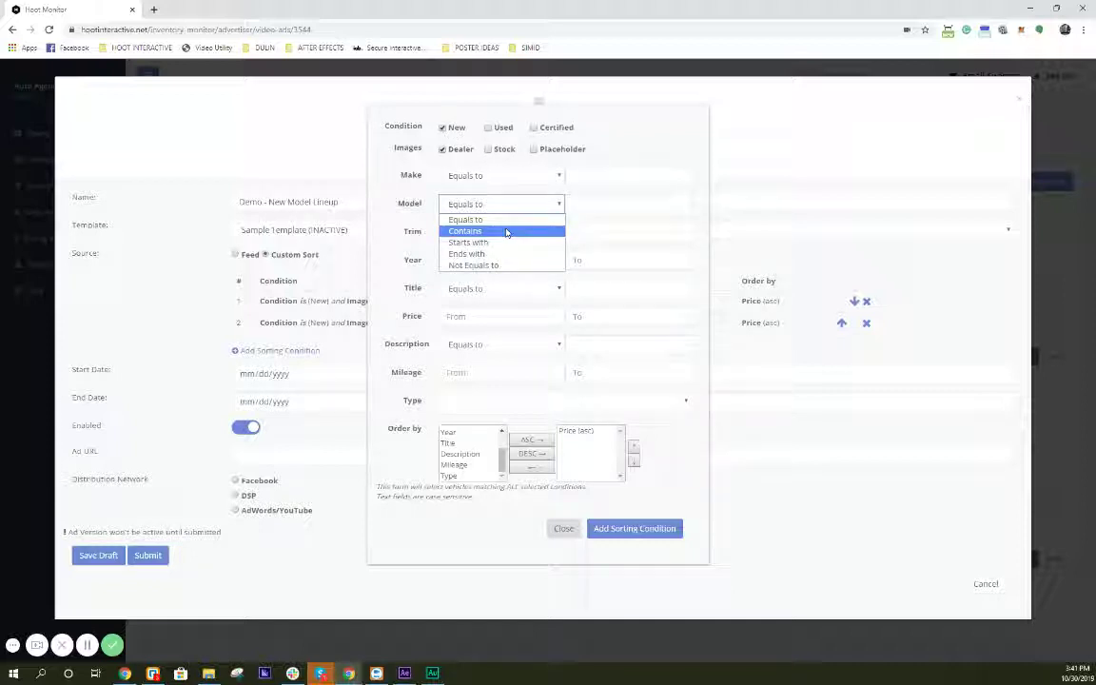
pyautogui.click(507, 233)
pyautogui.click(609, 200)
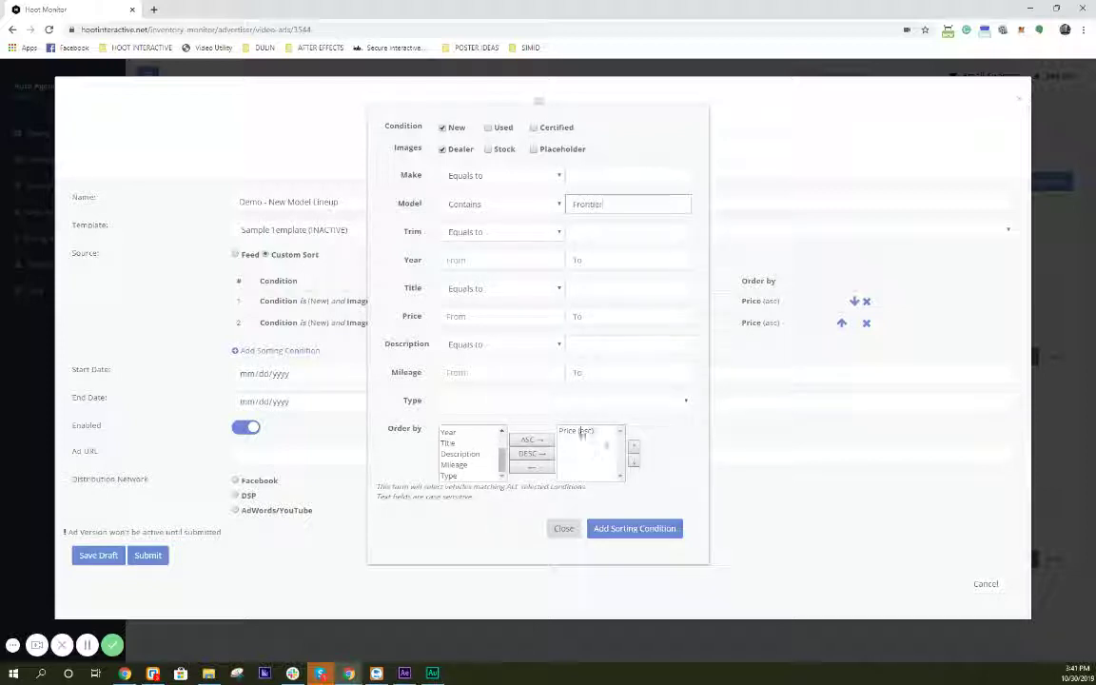
pyautogui.click(617, 528)
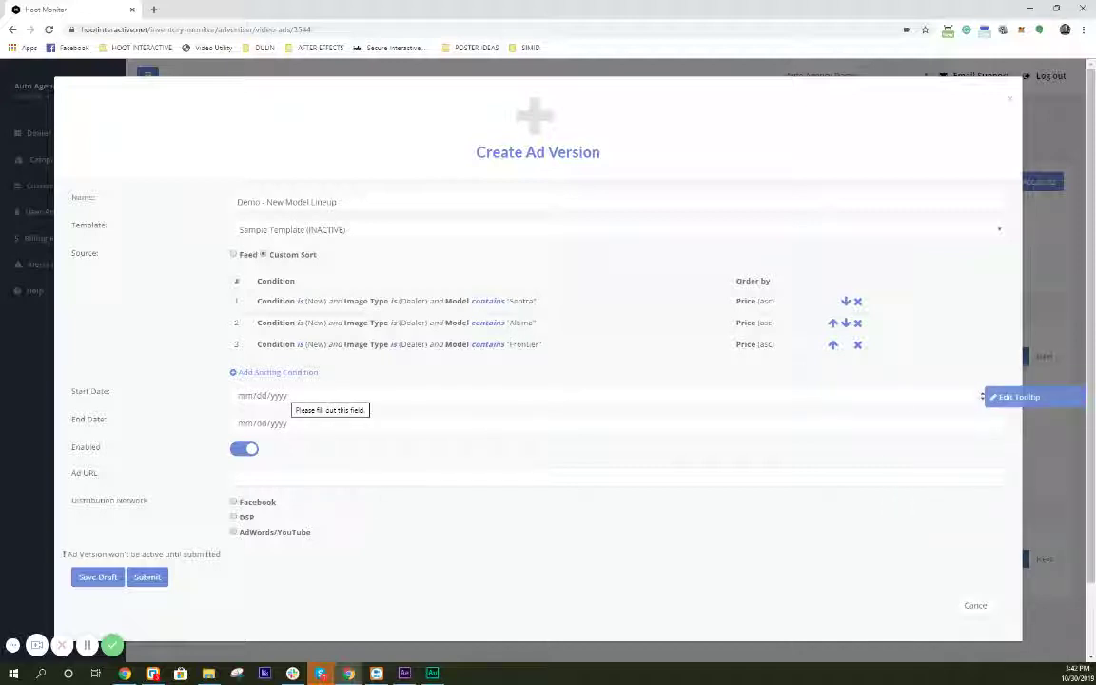
# Step: Choose DSP as the ad version's distribution network, leaving the start date blank
pyautogui.click(285, 395)
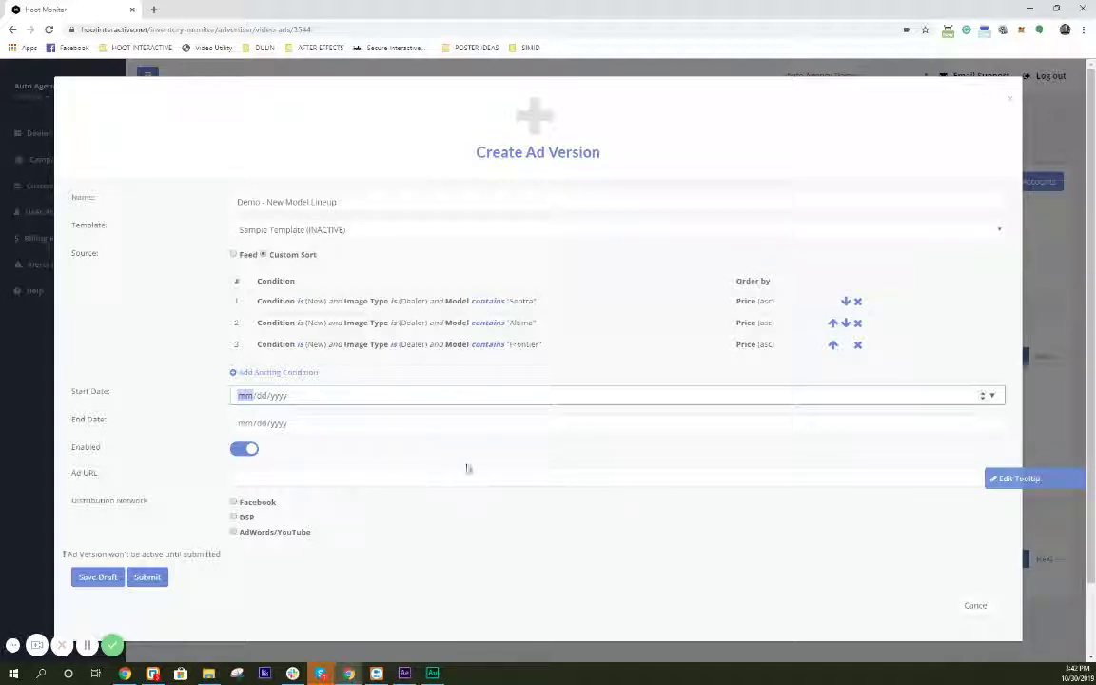
pyautogui.scroll(-1, 410, 505)
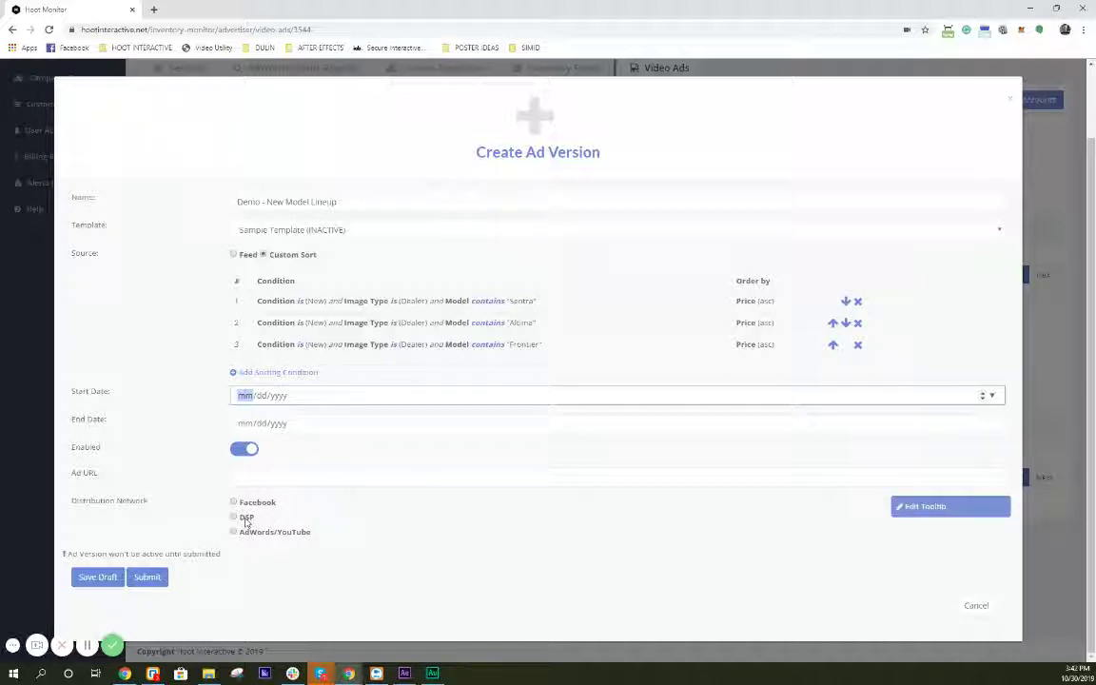
pyautogui.click(245, 518)
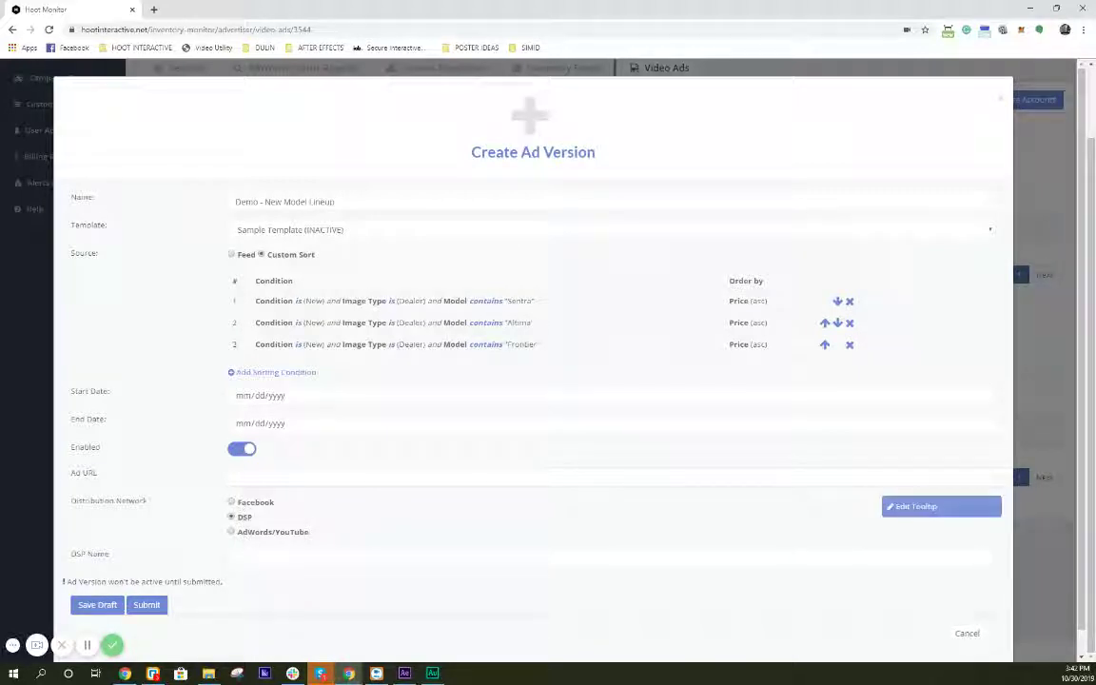
# Step: Examine the fields of the Facebook distribution network, including Ad set id, and return the selection to DSP
pyautogui.click(232, 503)
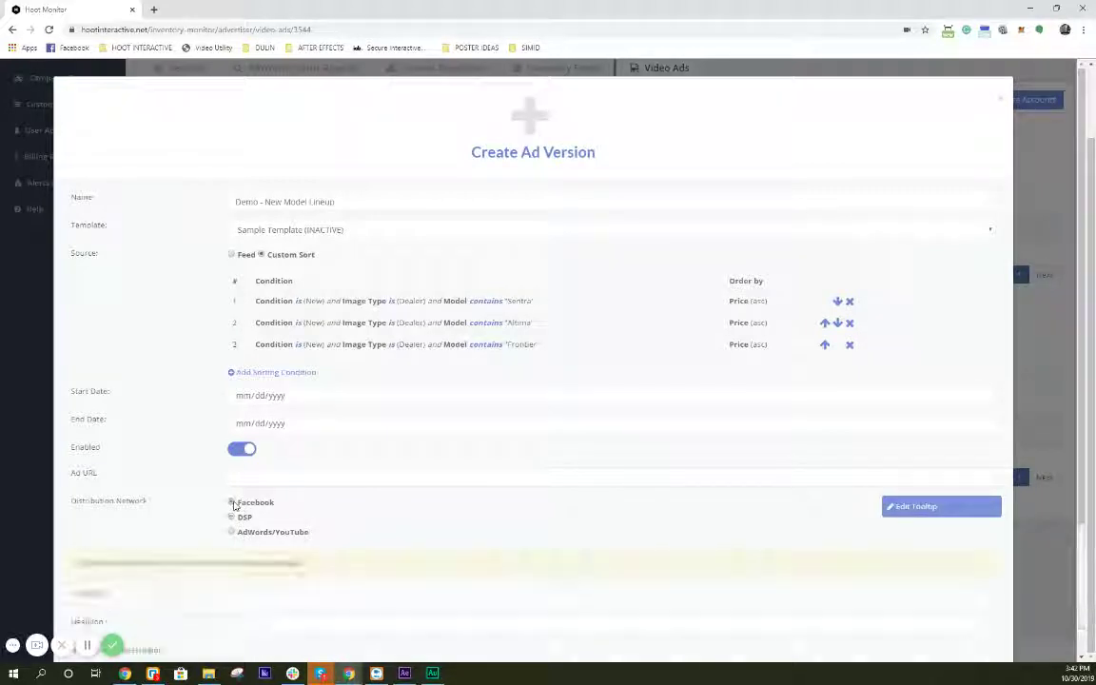
pyautogui.scroll(-2, 230, 528)
pyautogui.scroll(-1, 230, 527)
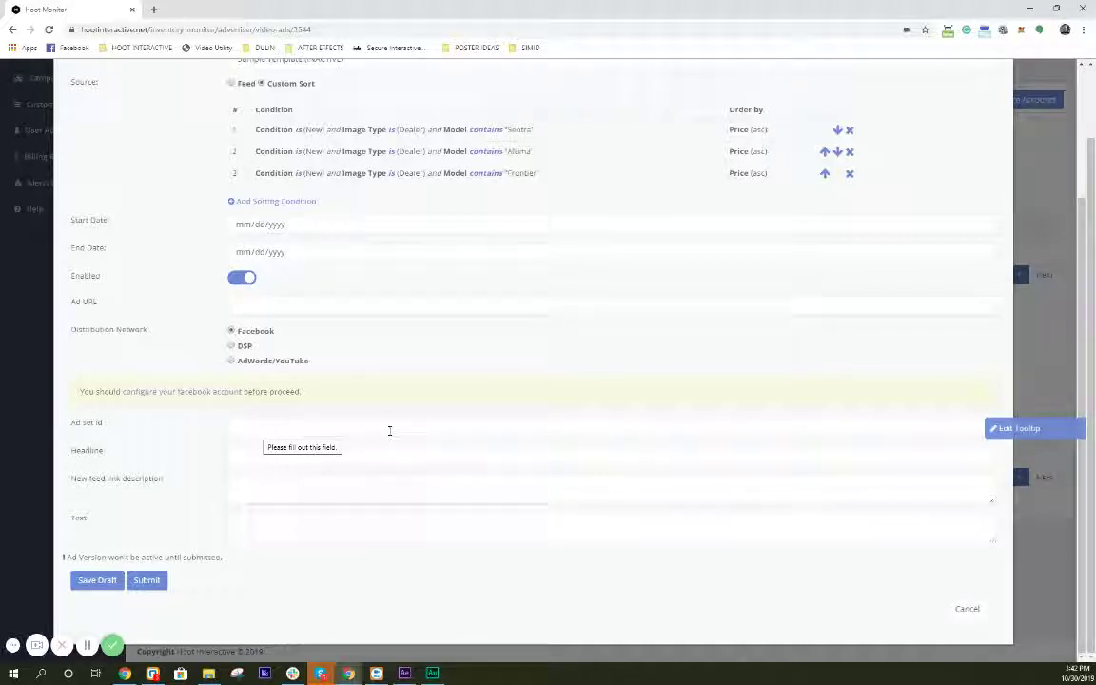
pyautogui.click(390, 430)
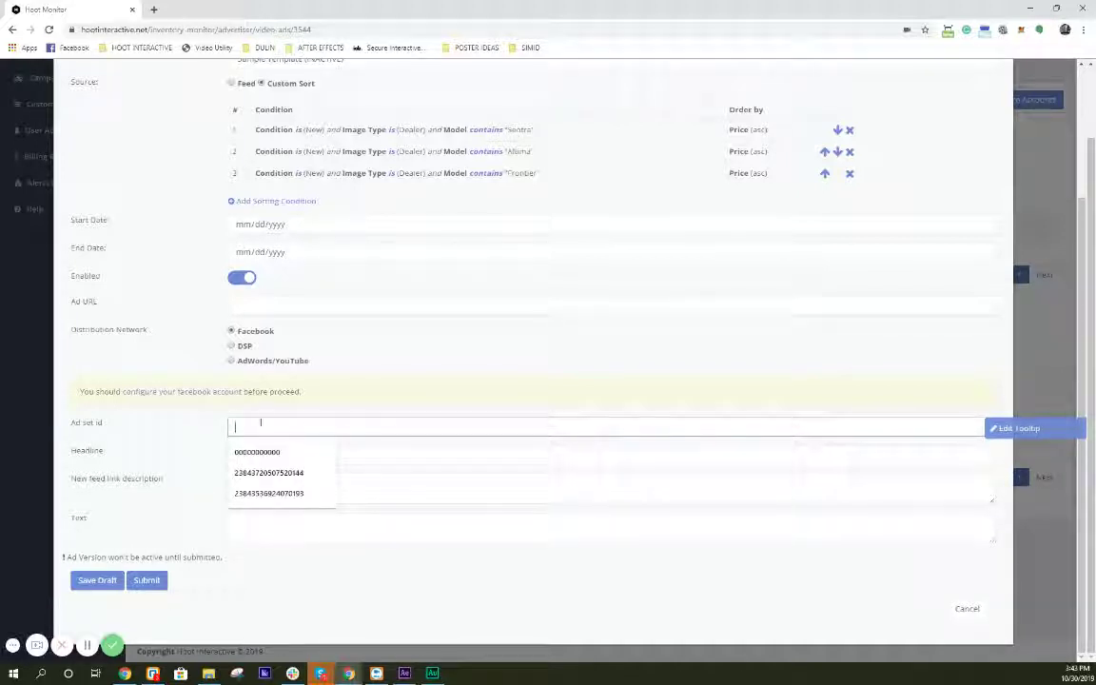
pyautogui.click(213, 430)
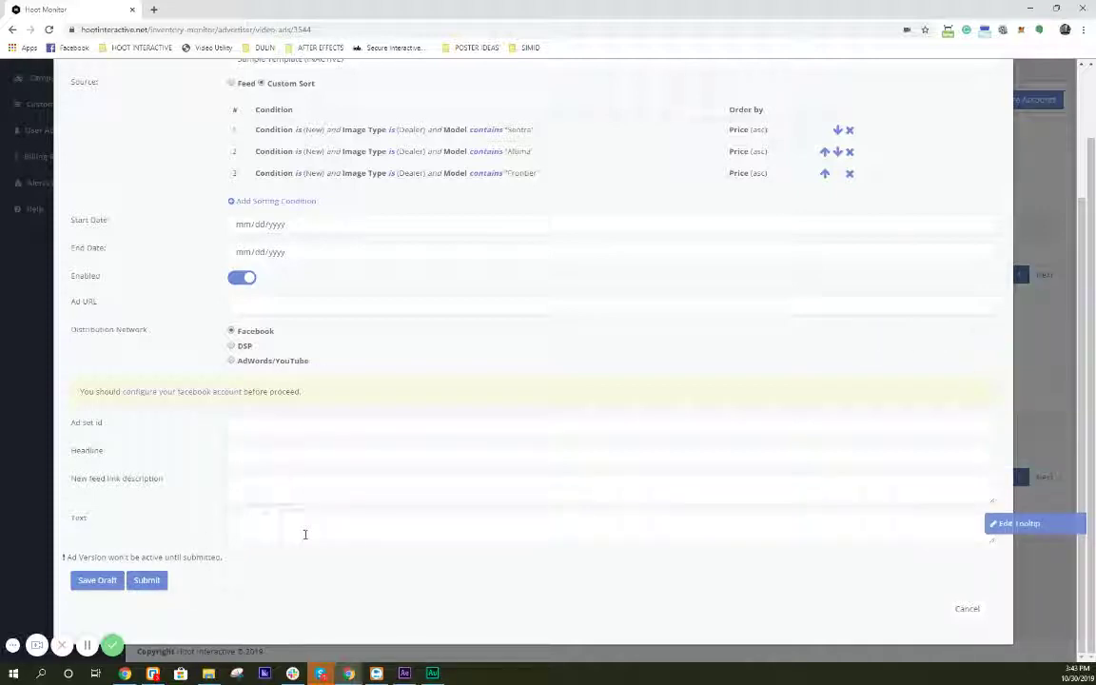
pyautogui.click(233, 346)
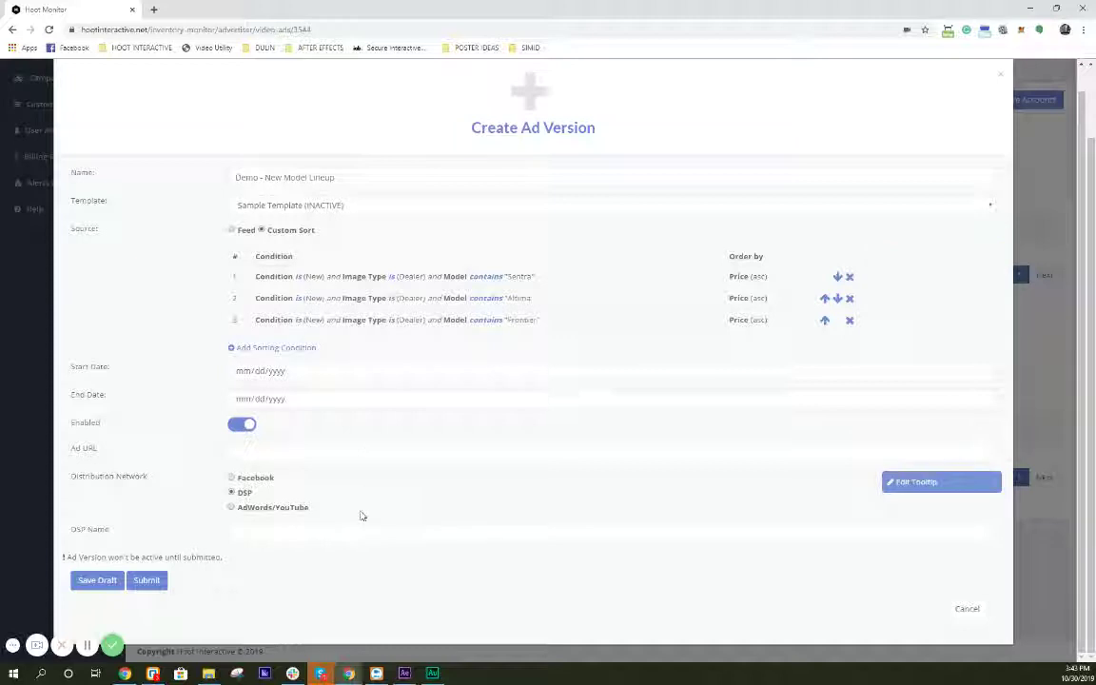